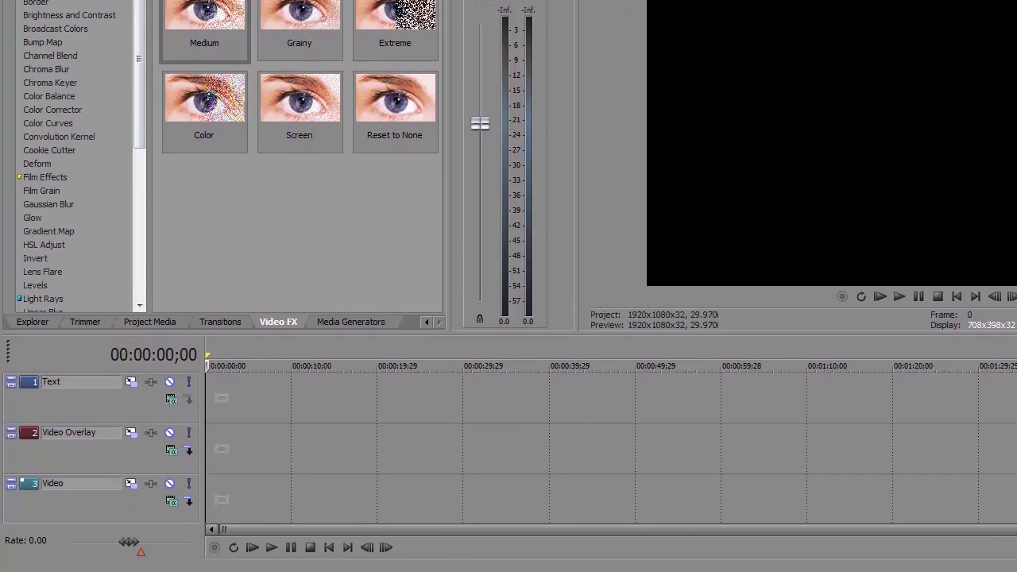
Place the shed clip on the Video track and preview it at 00:00:04;10.
drag(381, 481, 214, 492)
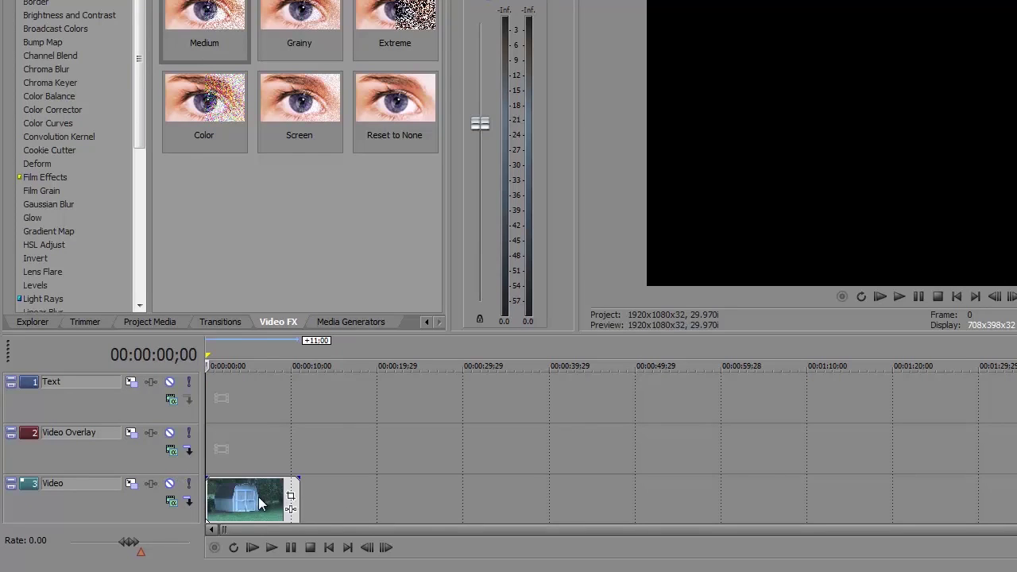
click(243, 390)
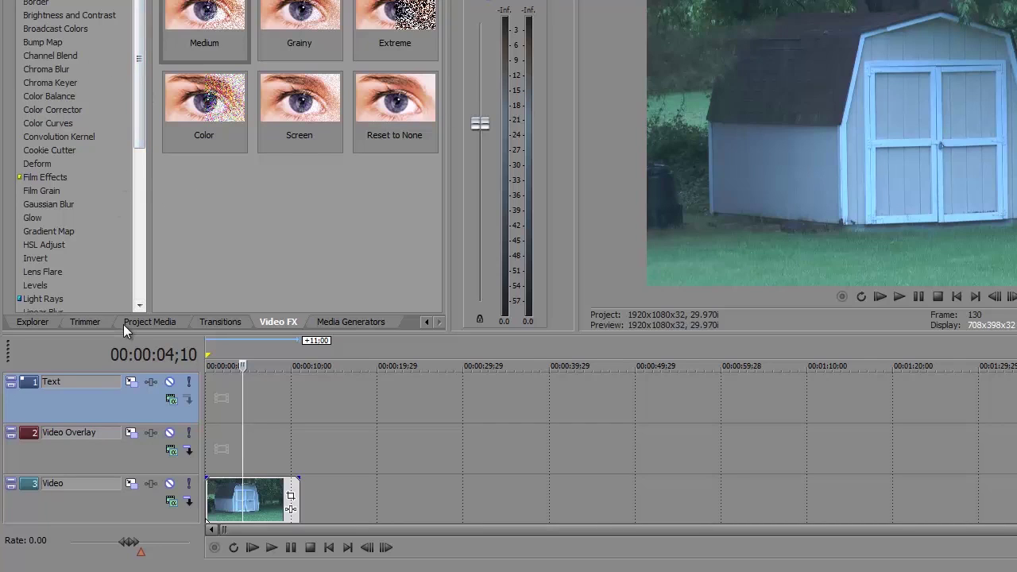
click(220, 322)
click(85, 322)
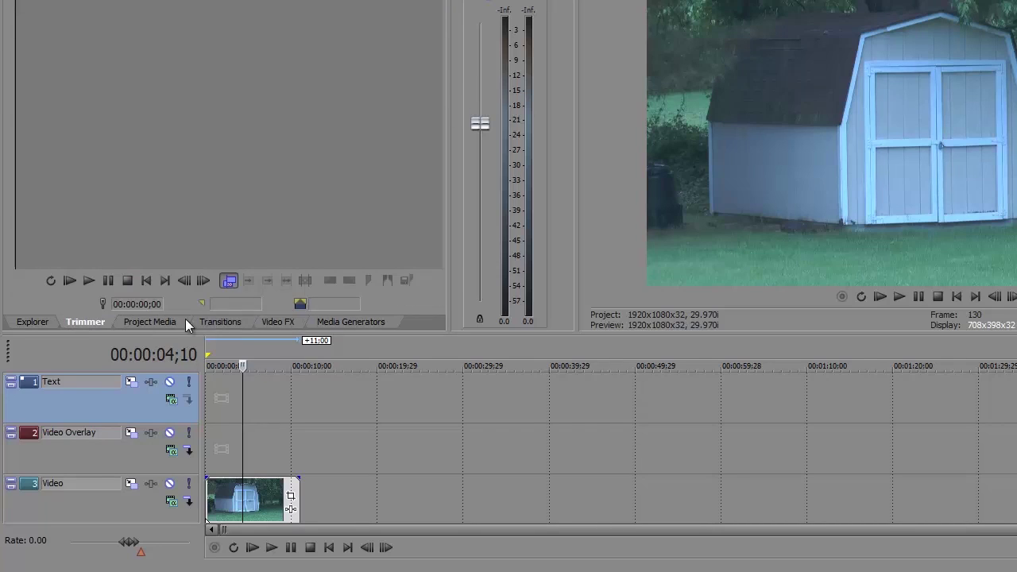
click(278, 322)
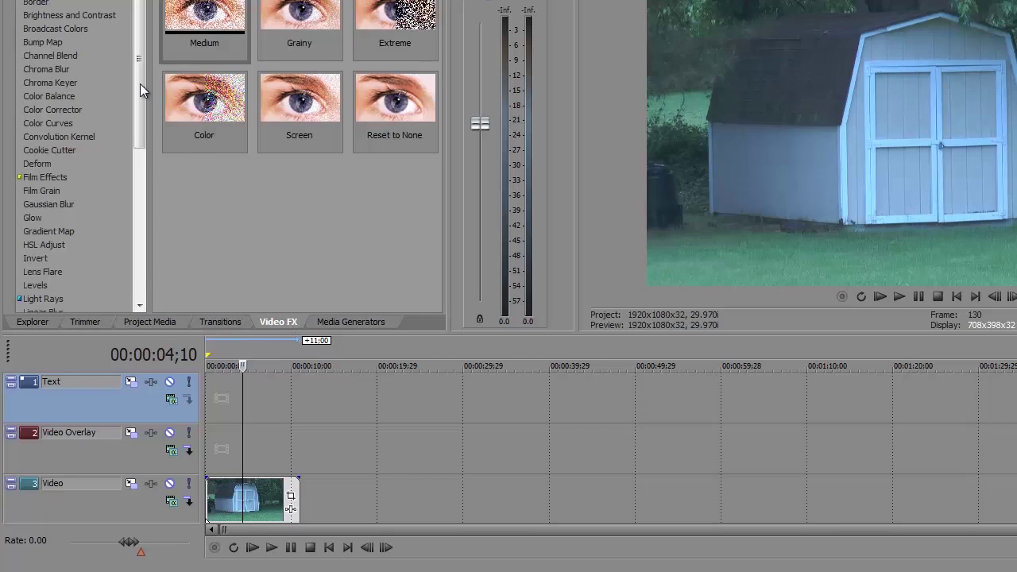
Compare the Color Corrector, Color Balance and Color Curves presets in Video FX.
drag(140, 83, 139, 90)
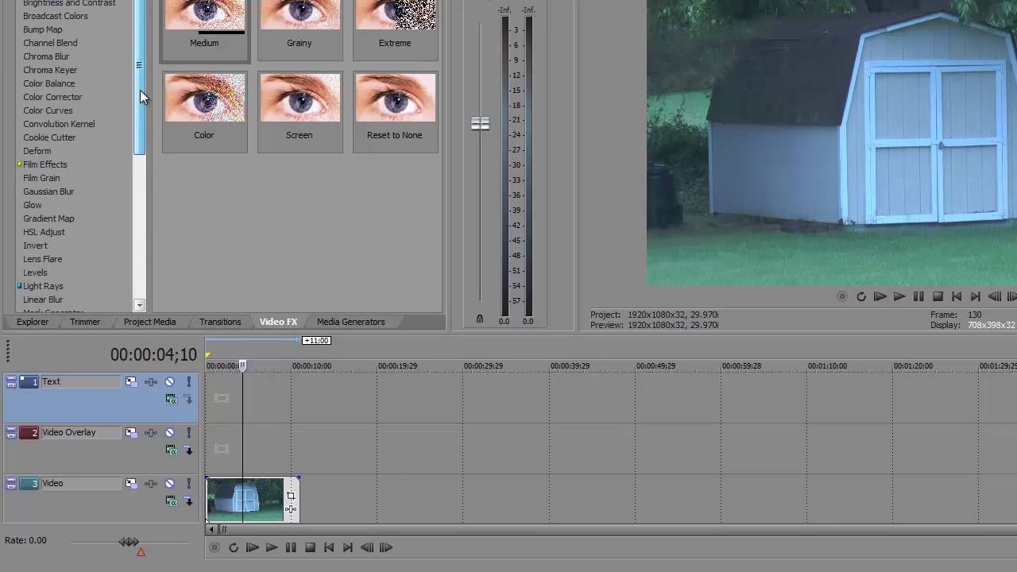
click(46, 96)
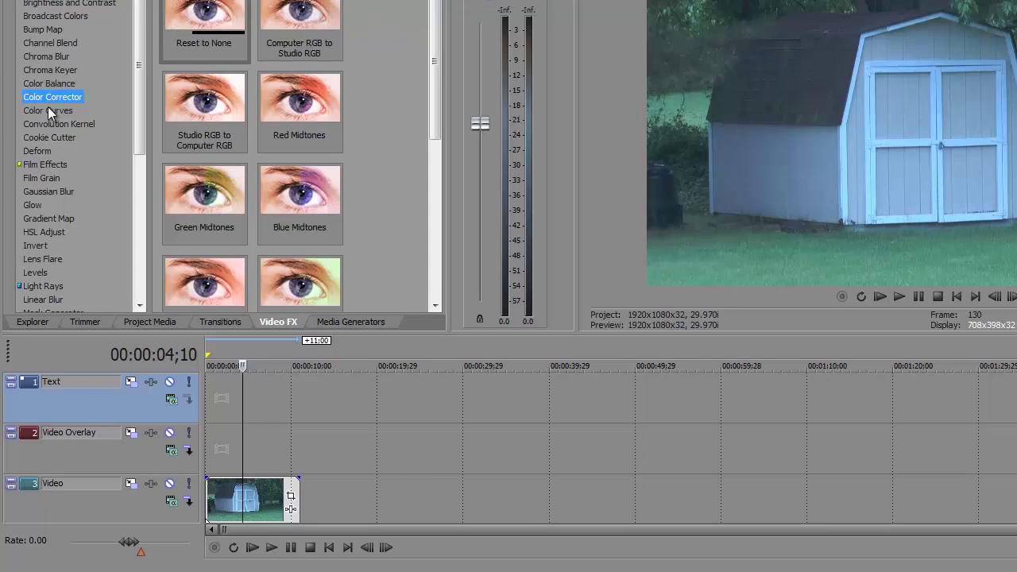
click(42, 83)
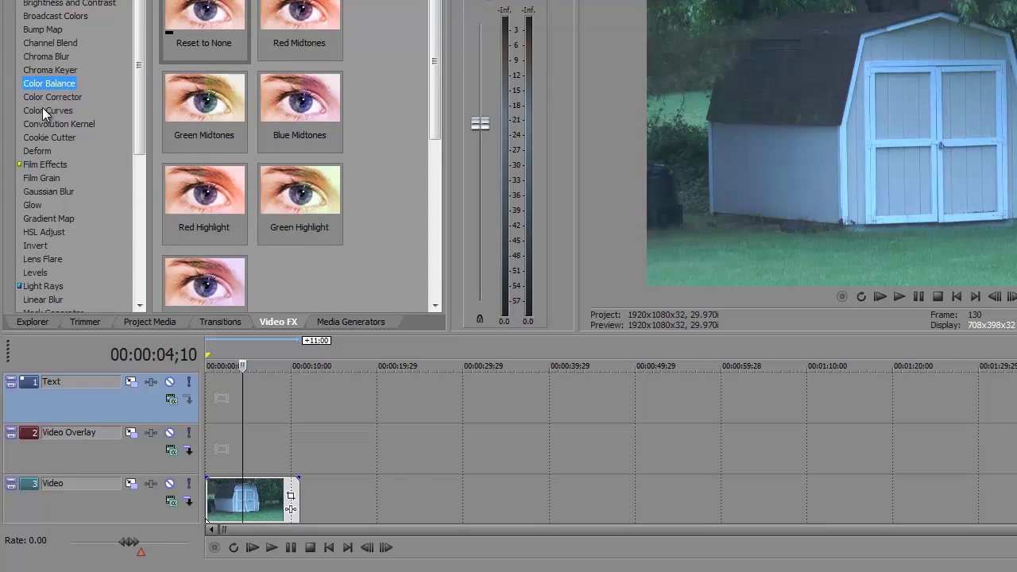
click(42, 109)
click(42, 97)
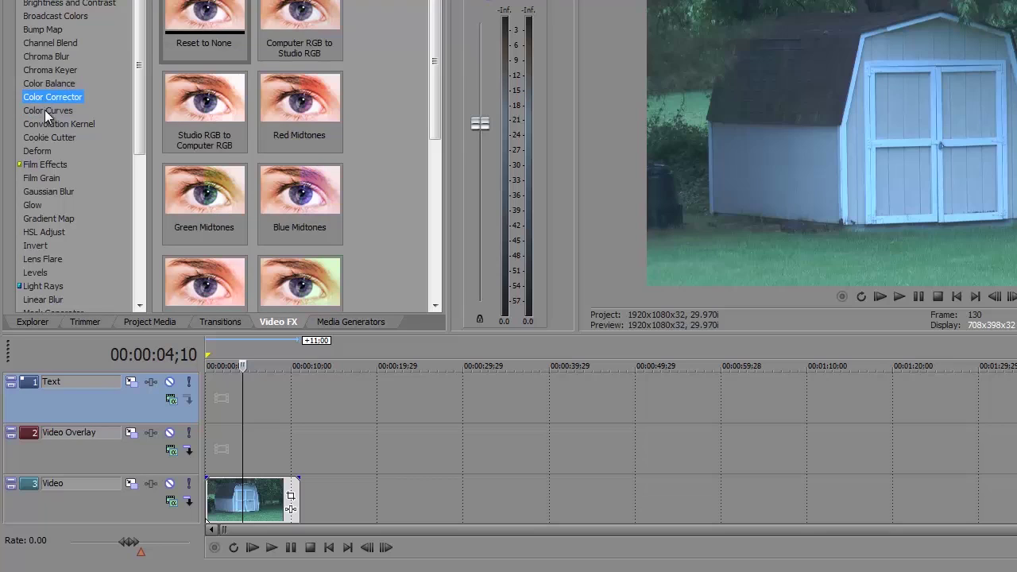
click(44, 109)
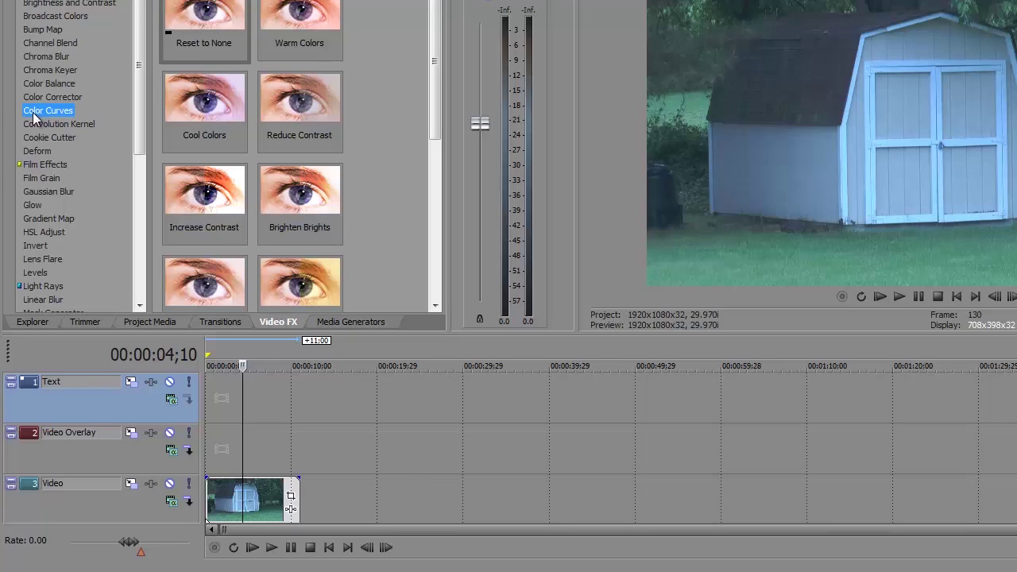
Apply Color Curves to the shed clip and bend the RGB curve into an S with raised midtones.
drag(35, 117, 252, 501)
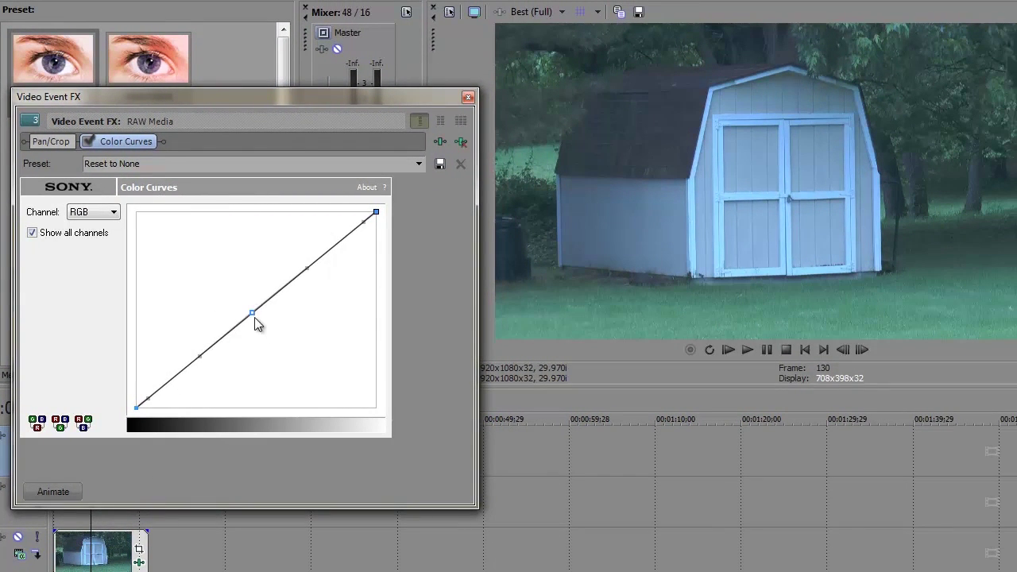
click(250, 309)
drag(250, 310, 239, 298)
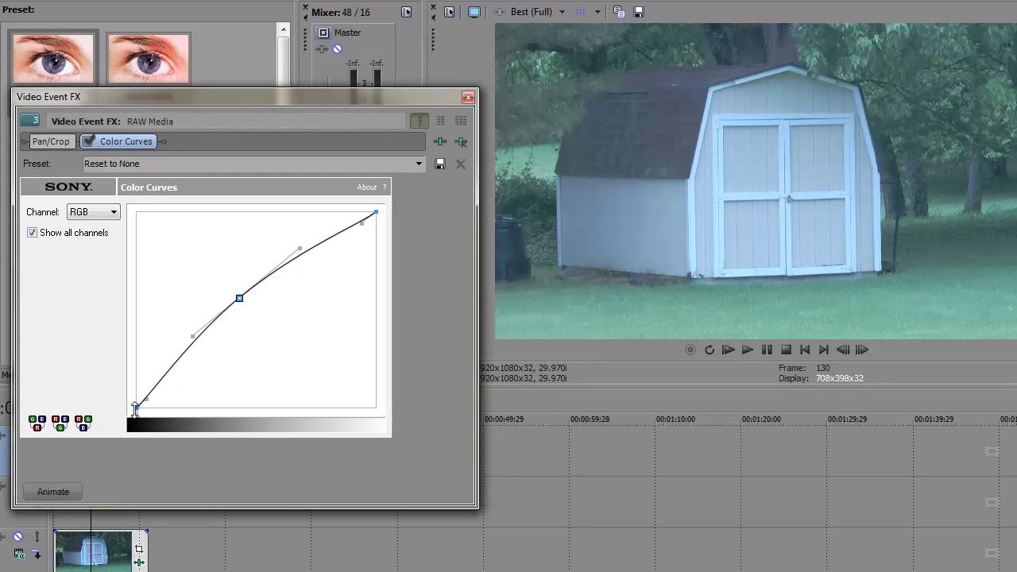
click(138, 407)
drag(152, 406, 187, 420)
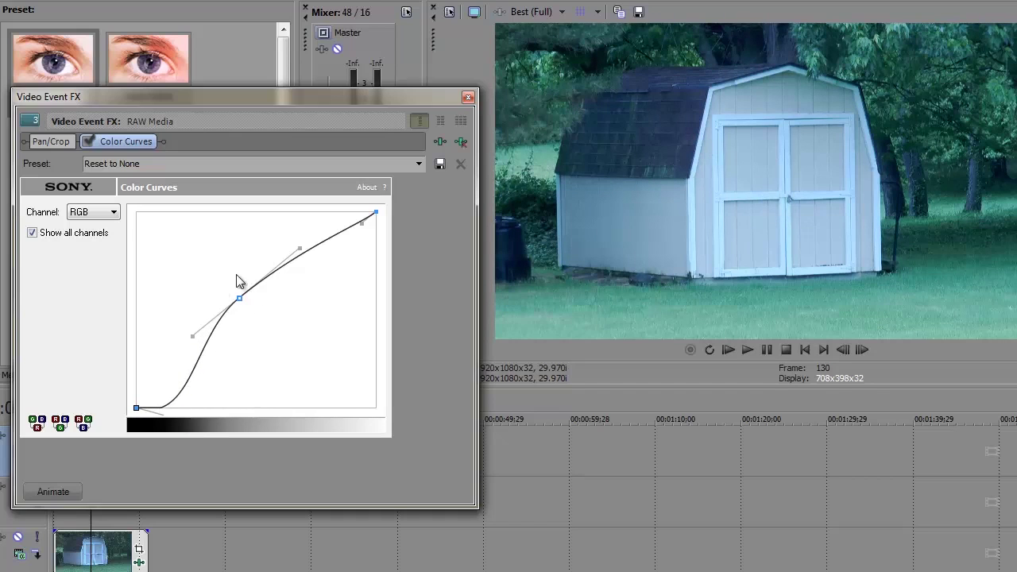
click(238, 294)
drag(238, 294, 235, 289)
Lower the Blue channel curve's midtones, then return to the combined RGB curve.
click(113, 215)
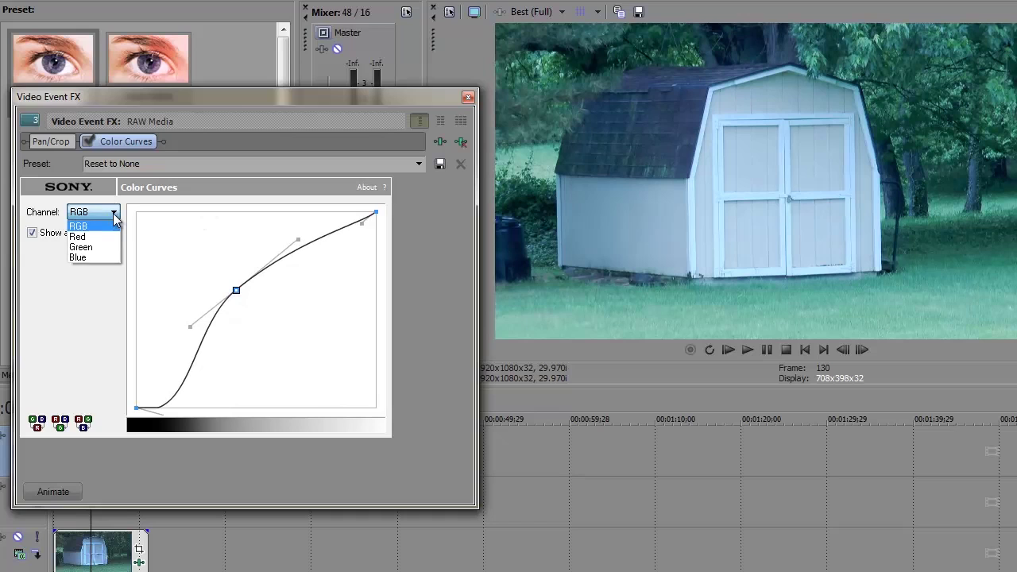
click(103, 256)
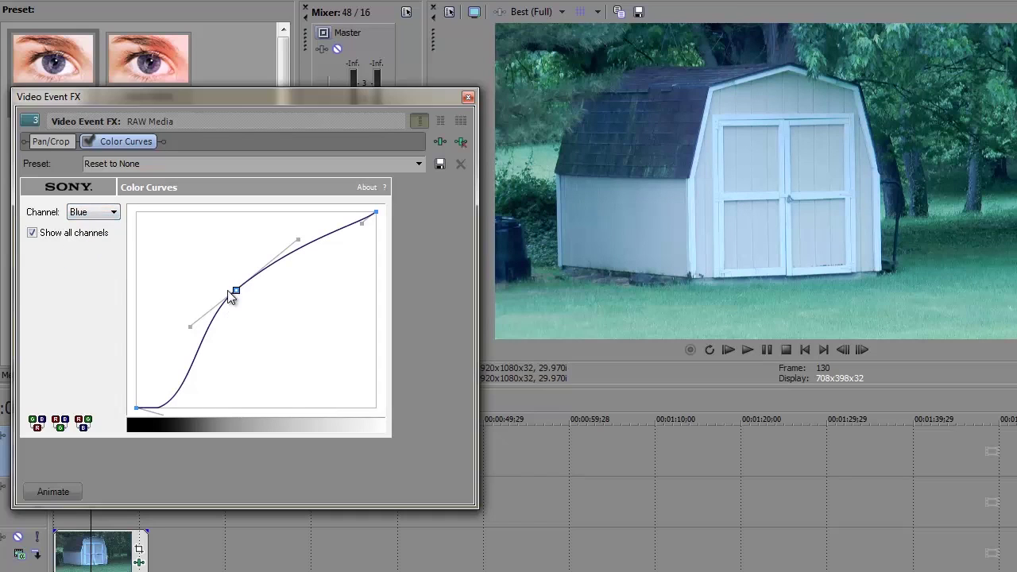
drag(236, 290, 249, 302)
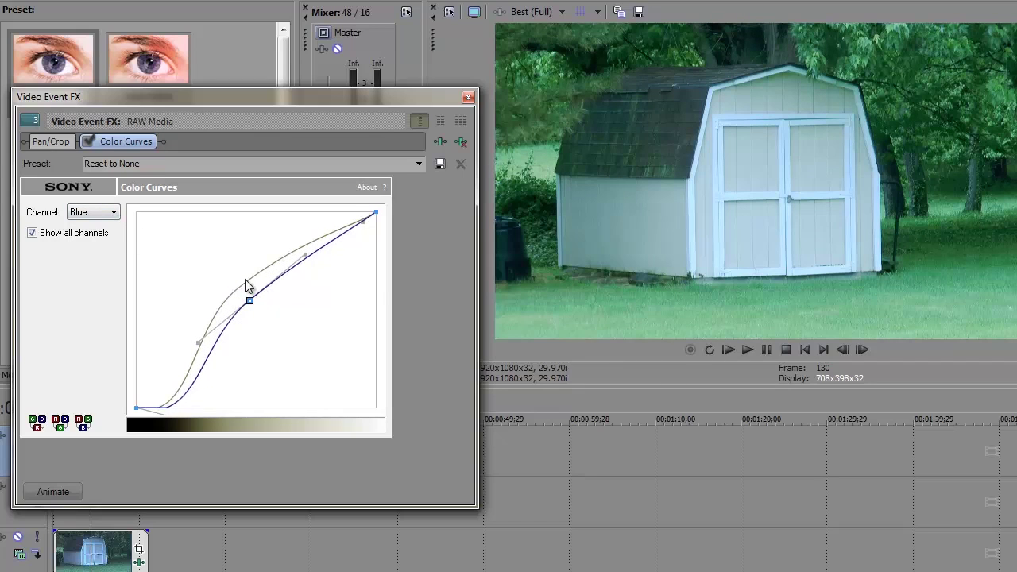
click(245, 279)
click(248, 296)
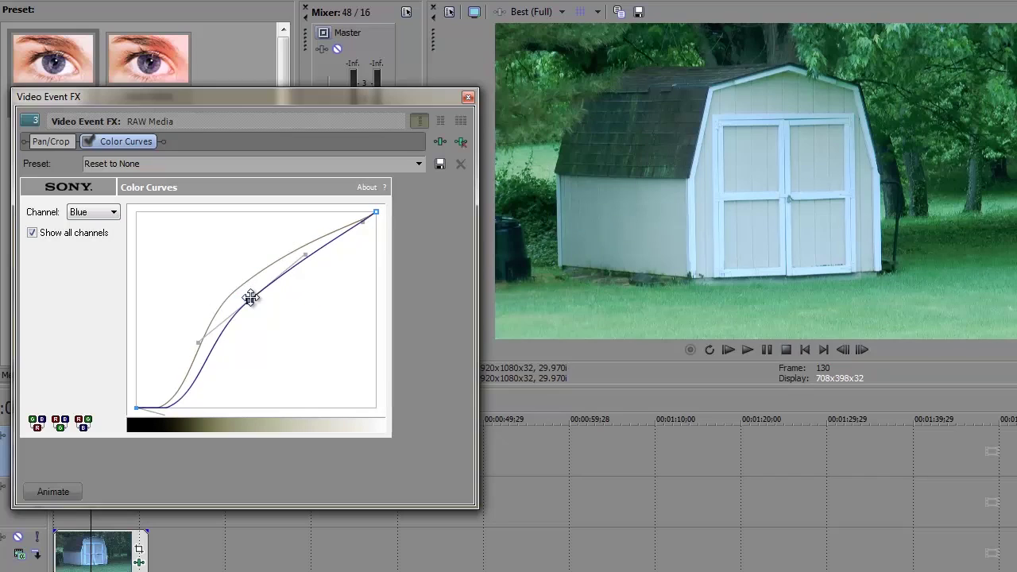
click(118, 212)
click(107, 224)
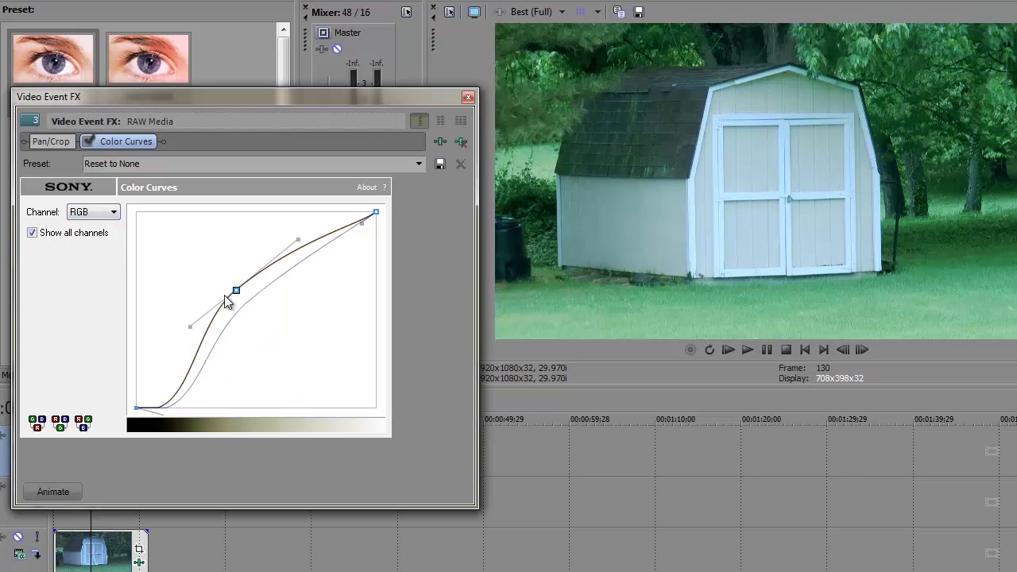
Nudge the RGB midpoint, lower the Red curve's midtones and steepen its upper section.
drag(235, 289, 241, 290)
click(107, 213)
click(78, 236)
mouse_move(236, 287)
mouse_down()
mouse_move(254, 299)
mouse_move(234, 286)
mouse_up()
drag(298, 238, 278, 228)
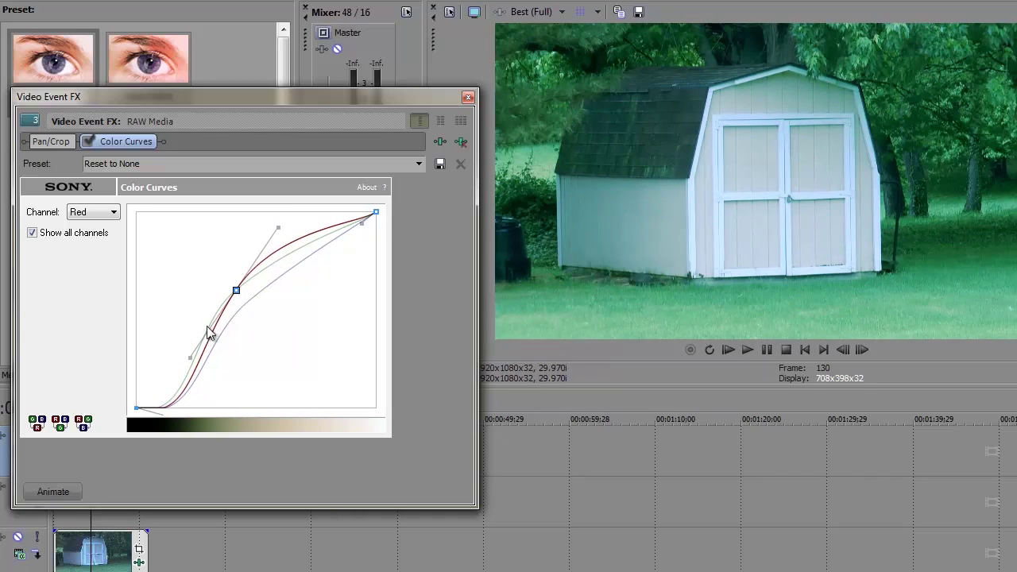
Reshape the Green curve's lower section and pull its middle down.
click(104, 211)
click(80, 245)
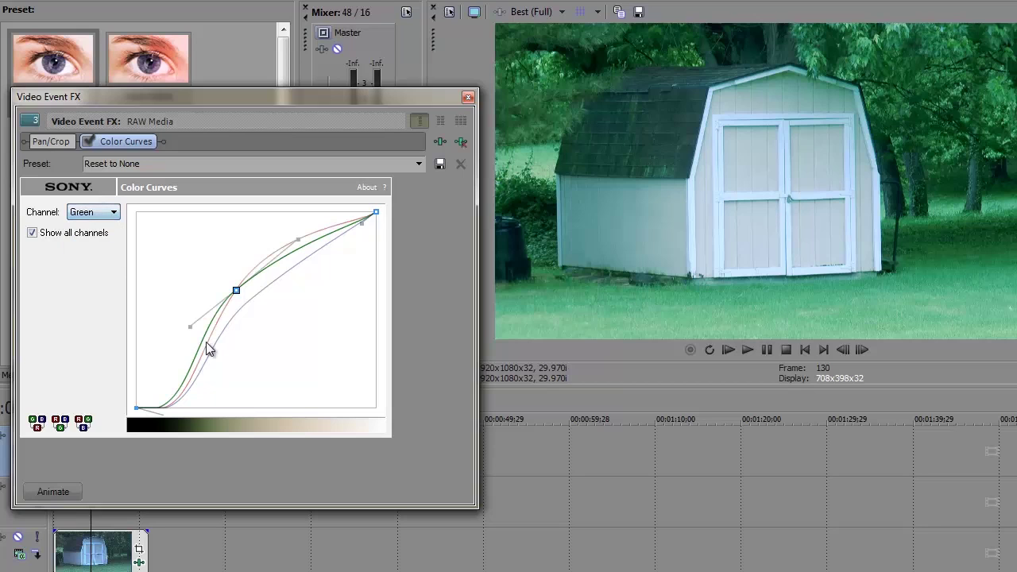
drag(191, 326, 195, 329)
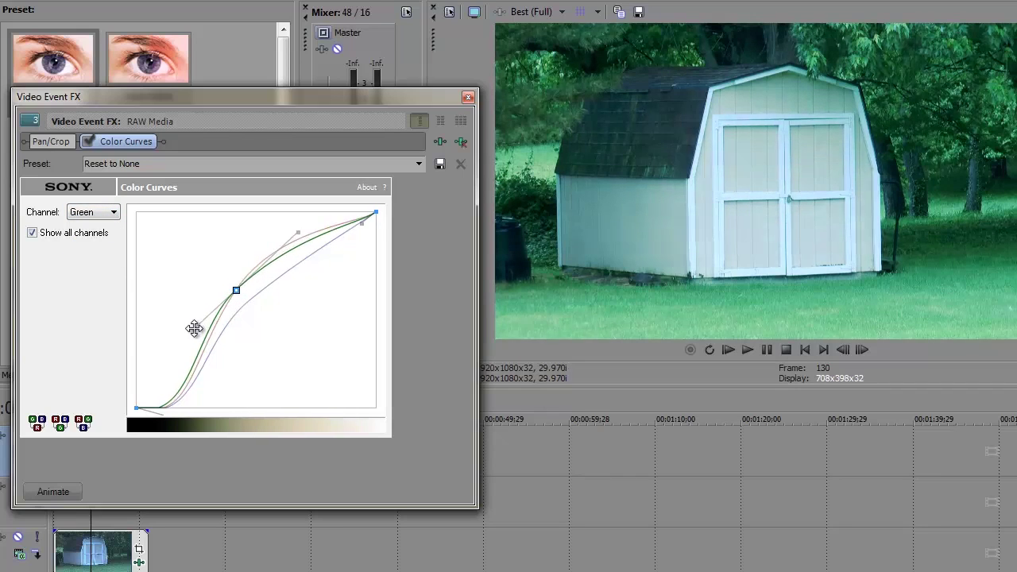
drag(235, 290, 240, 296)
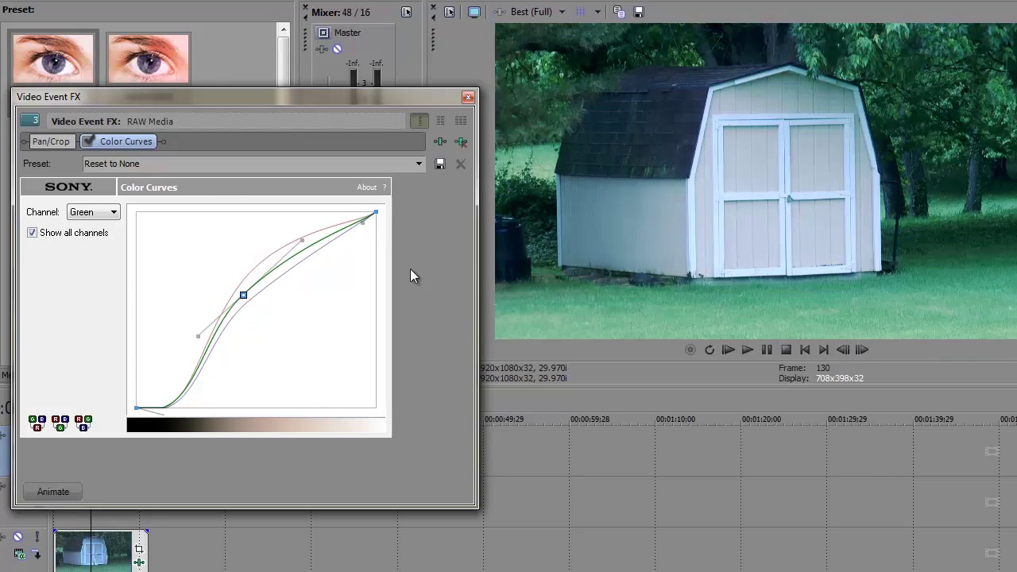
Adjust the Blue curve's slope through the midtones and close the Color Curves settings.
click(113, 213)
click(88, 257)
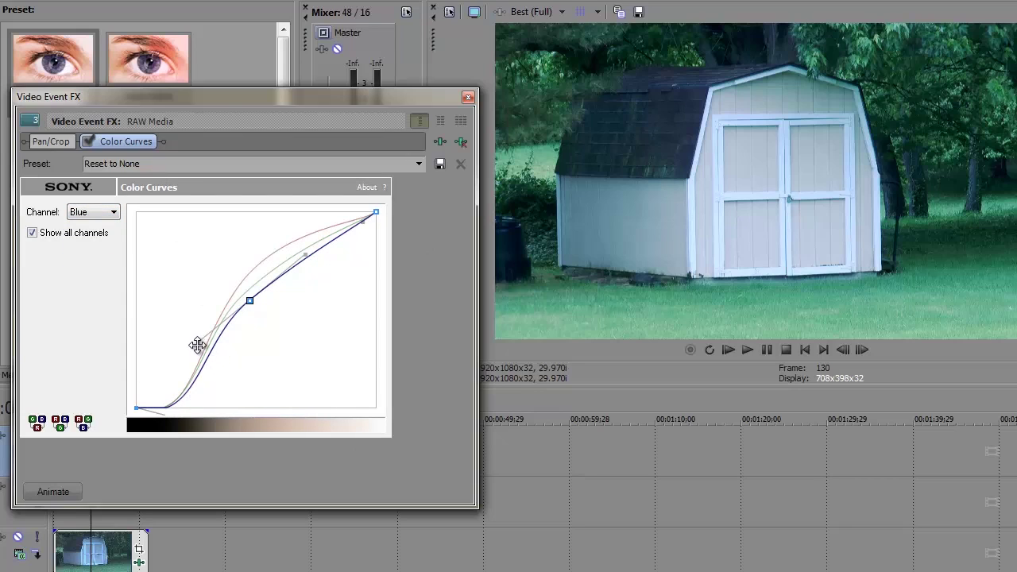
mouse_move(198, 344)
mouse_down()
mouse_move(214, 347)
mouse_move(200, 335)
mouse_up()
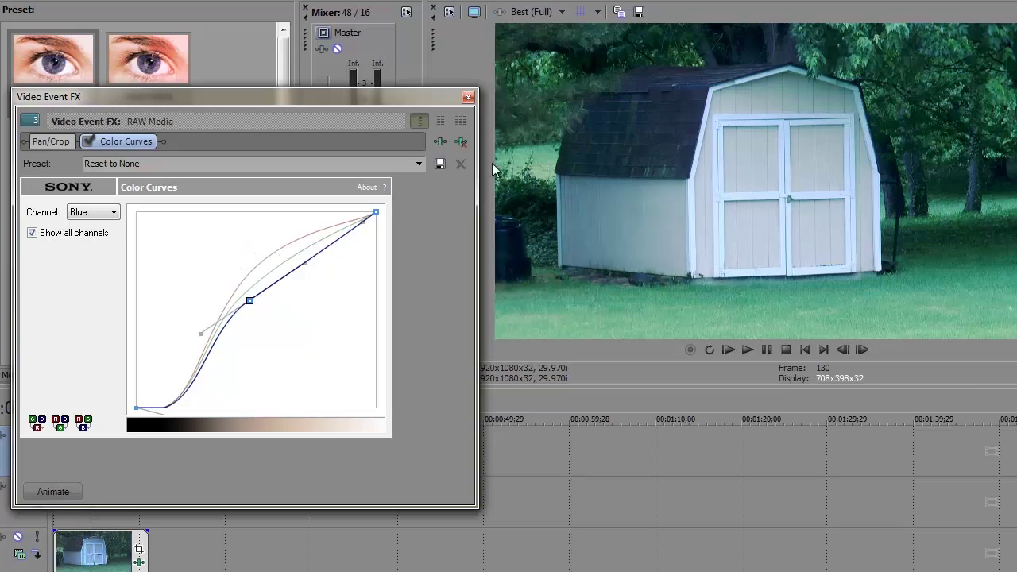
click(468, 97)
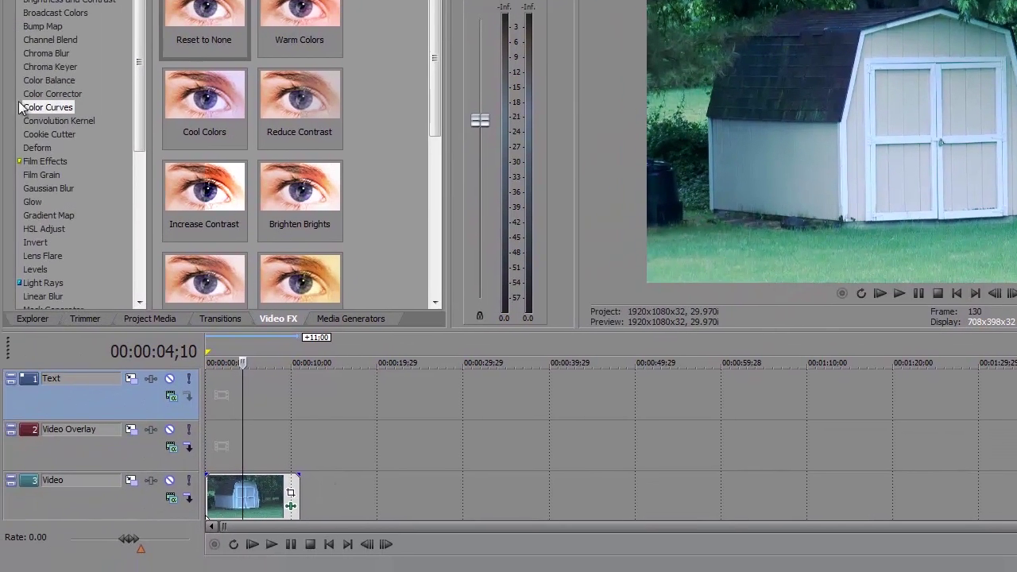
Reopen the shed clip's Event FX and remove the Color Curves plug-in.
click(291, 507)
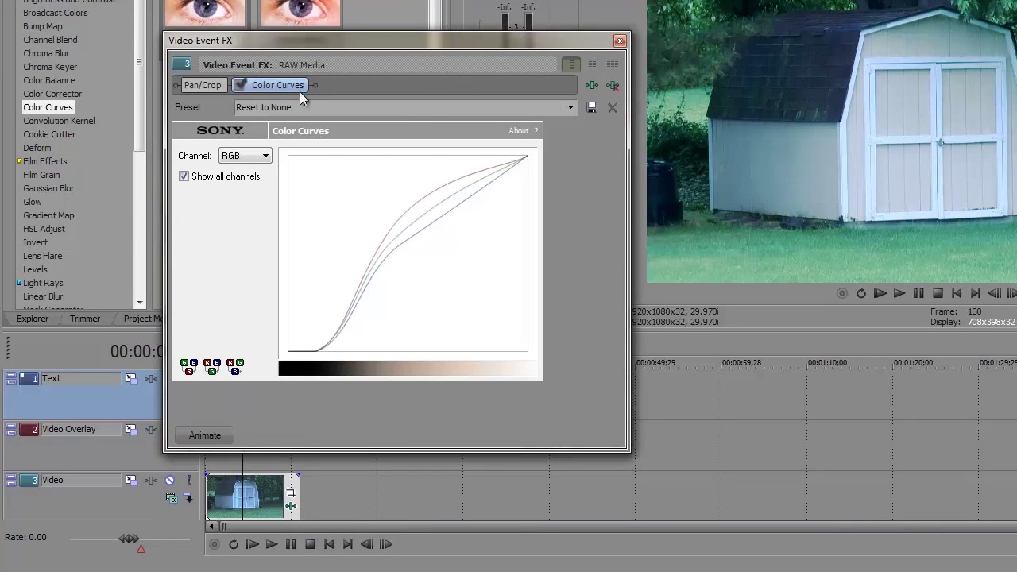
click(617, 85)
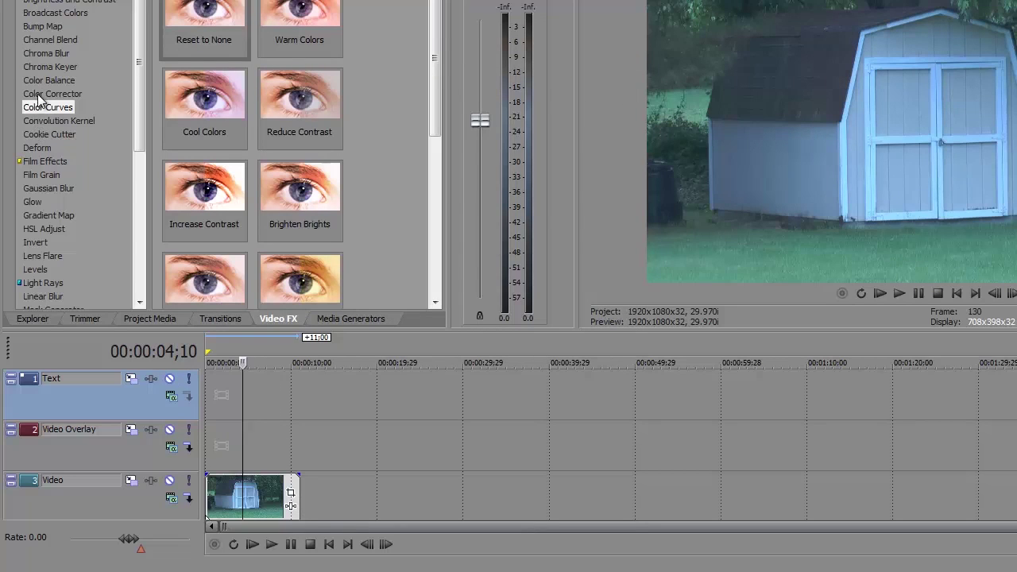
Apply Color Corrector to the shed clip and tint the low, mid and high tones toward red.
drag(40, 94, 233, 487)
drag(356, 37, 512, 80)
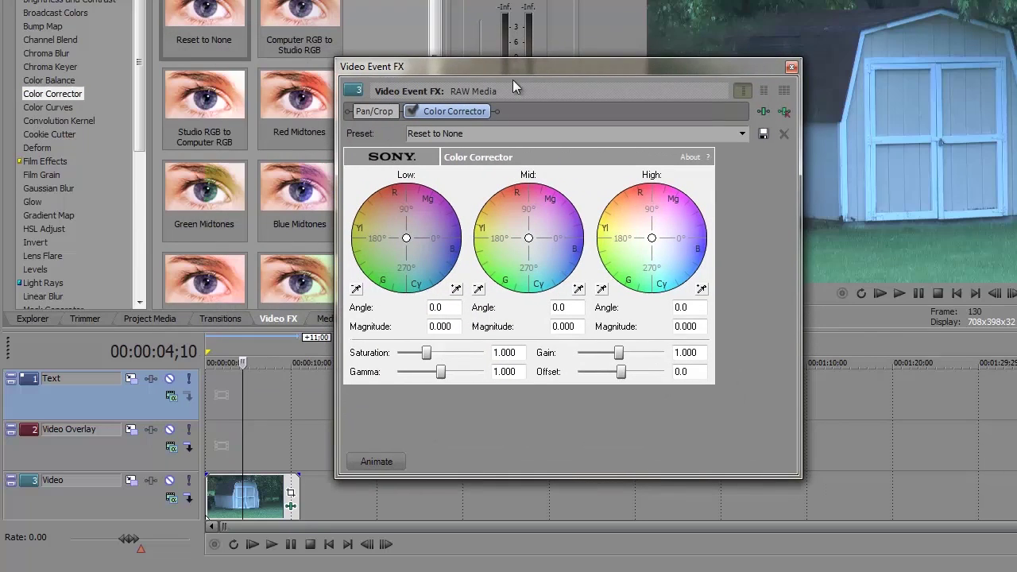
drag(406, 238, 393, 224)
mouse_move(163, 299)
mouse_down()
mouse_move(176, 300)
mouse_move(150, 281)
mouse_move(170, 302)
mouse_up()
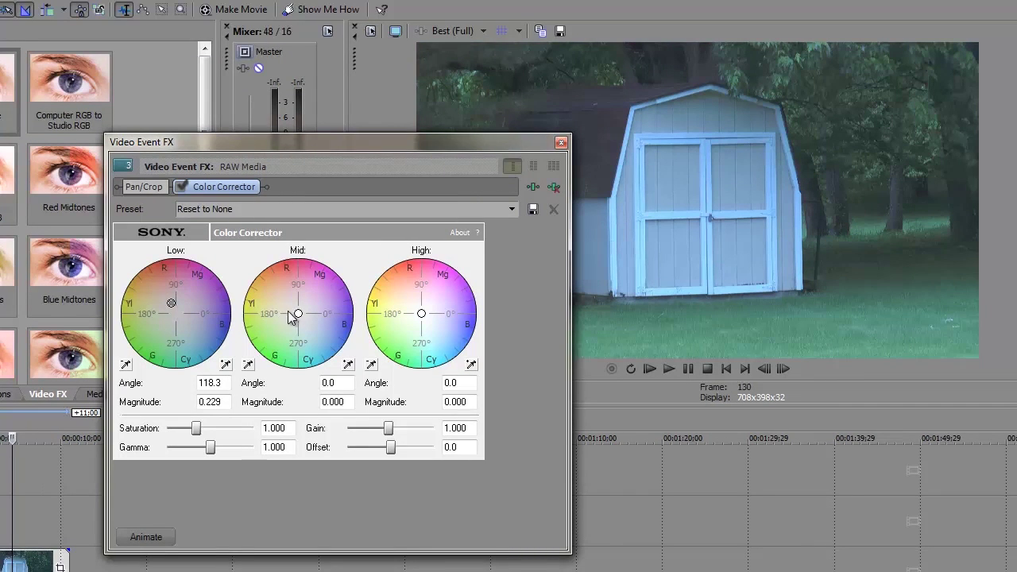
mouse_move(294, 312)
mouse_down()
mouse_move(268, 277)
mouse_move(289, 314)
mouse_move(298, 308)
mouse_up()
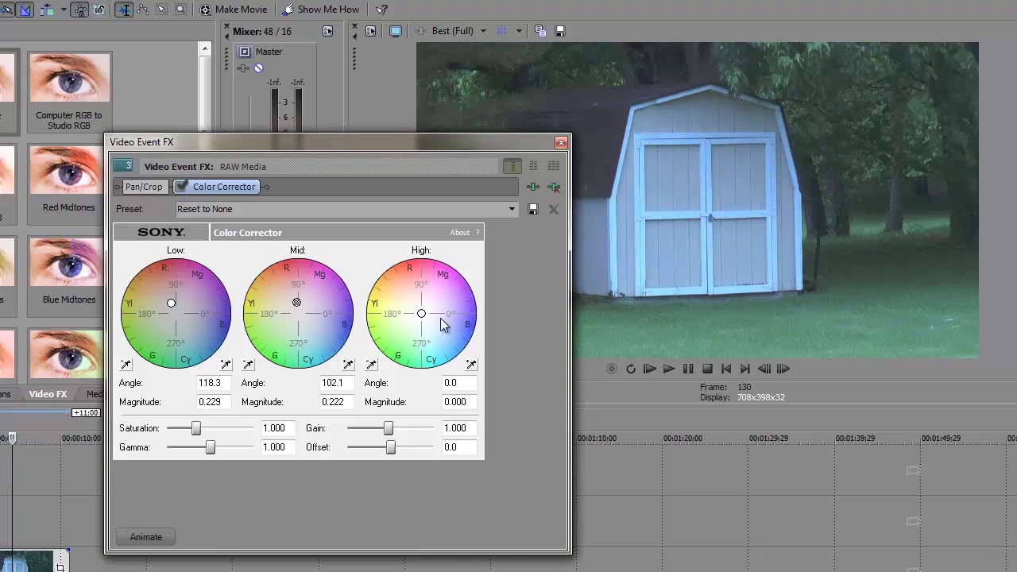
mouse_move(421, 313)
mouse_down()
mouse_move(418, 278)
mouse_move(398, 272)
mouse_move(441, 337)
mouse_move(406, 300)
mouse_move(418, 306)
mouse_up()
Increase gain, set gamma to 1.037 and strengthen the red tints until the shed looks pinkish.
drag(388, 429, 381, 450)
drag(210, 448, 208, 429)
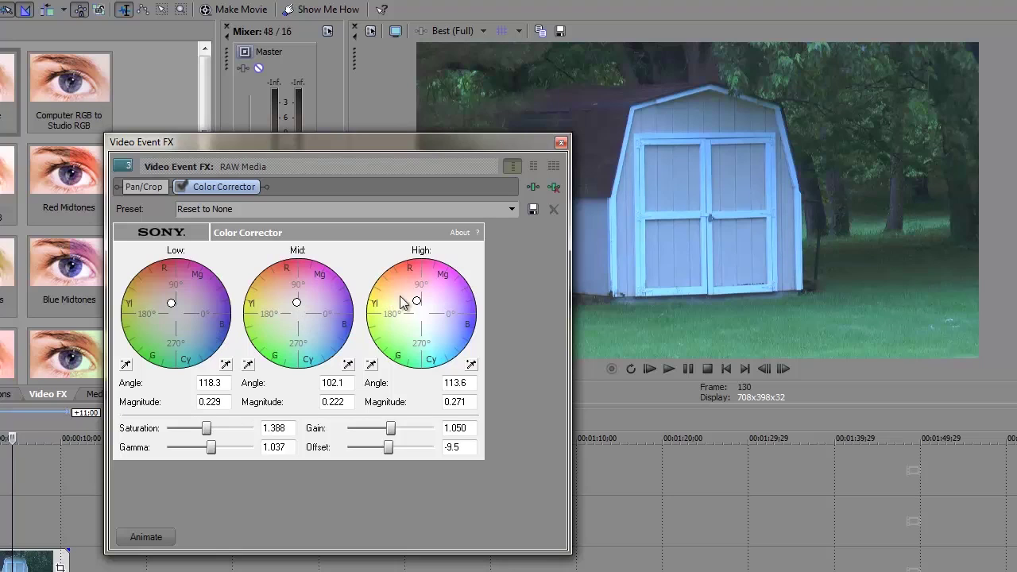
drag(172, 304, 169, 299)
drag(298, 303, 294, 299)
drag(480, 143, 333, 143)
drag(270, 300, 267, 286)
drag(141, 296, 152, 305)
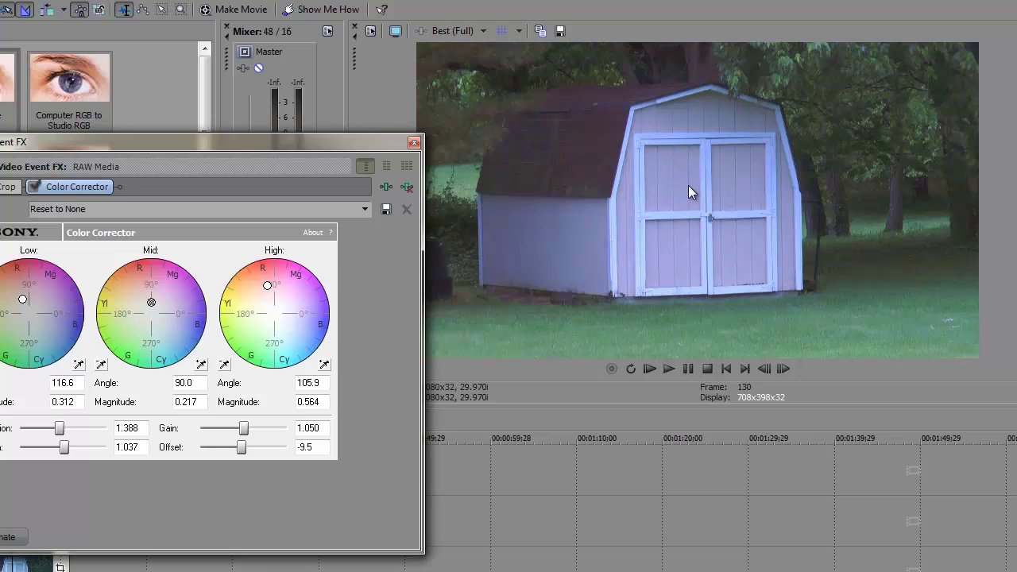
click(414, 146)
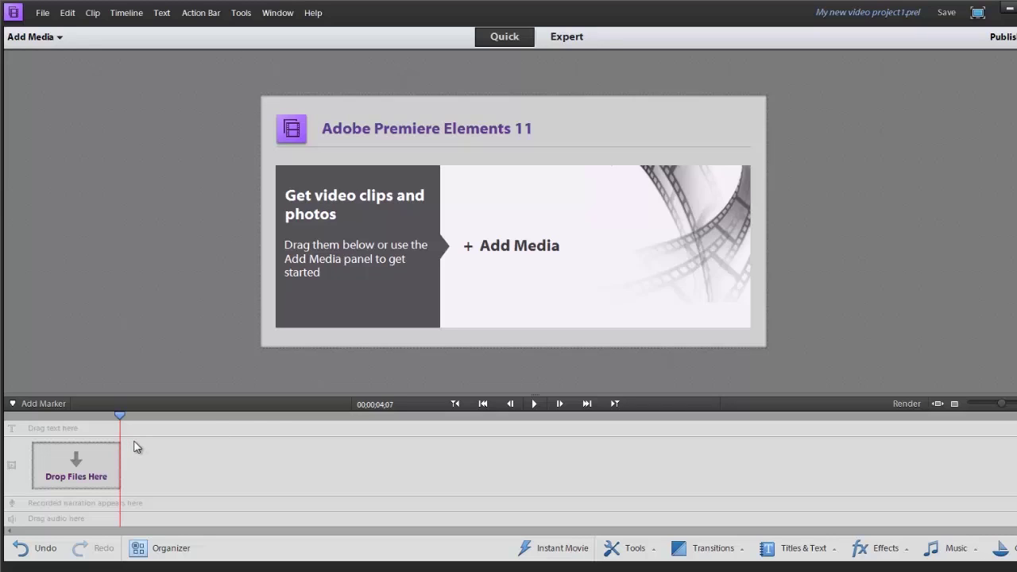
Switch to Expert mode and place RAW Media.MTS on the Video 1 track.
click(557, 38)
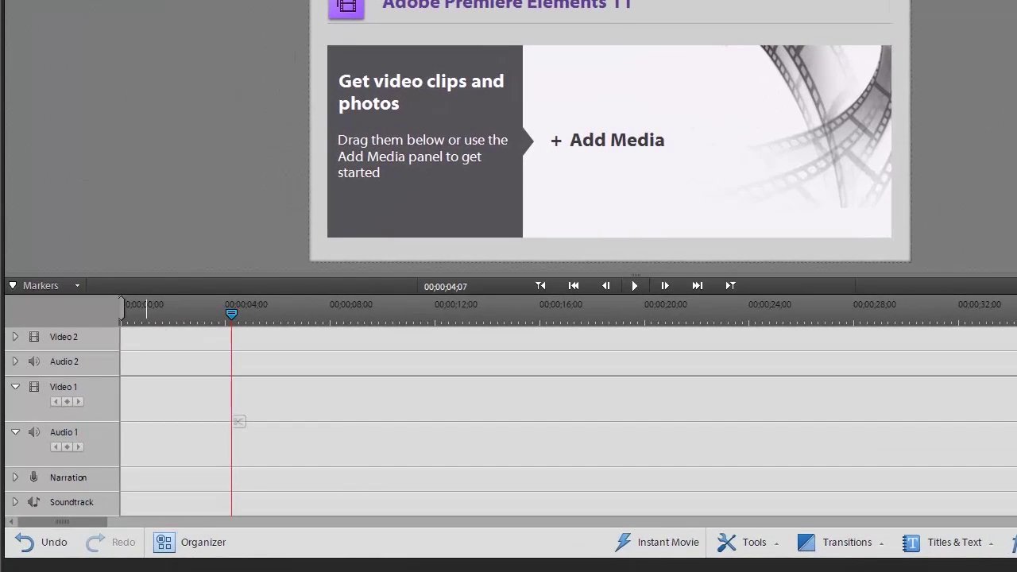
drag(146, 461, 125, 401)
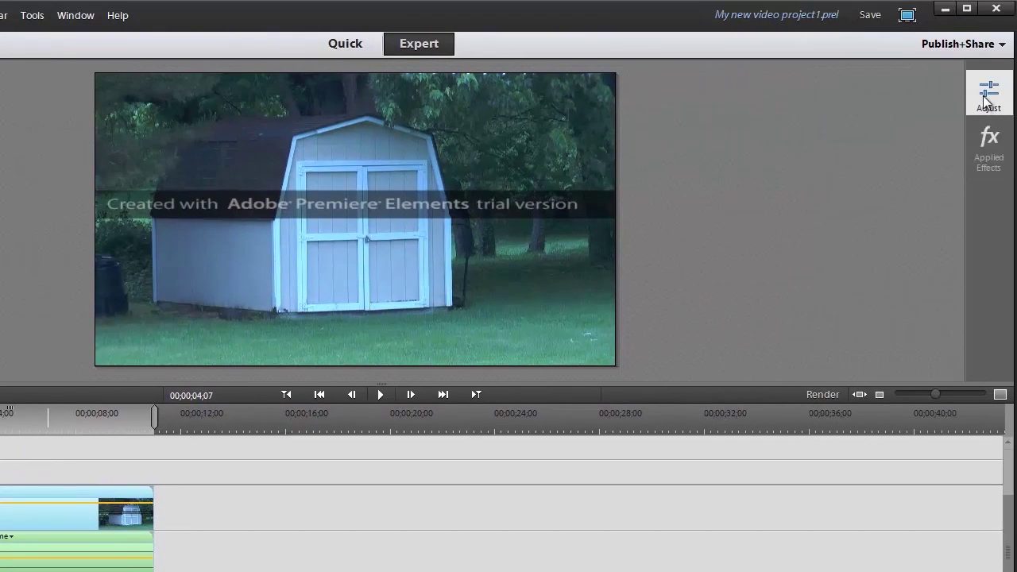
Expand the Color (RGB) adjustment and reveal its separate Red, Green and Blue controls.
click(987, 94)
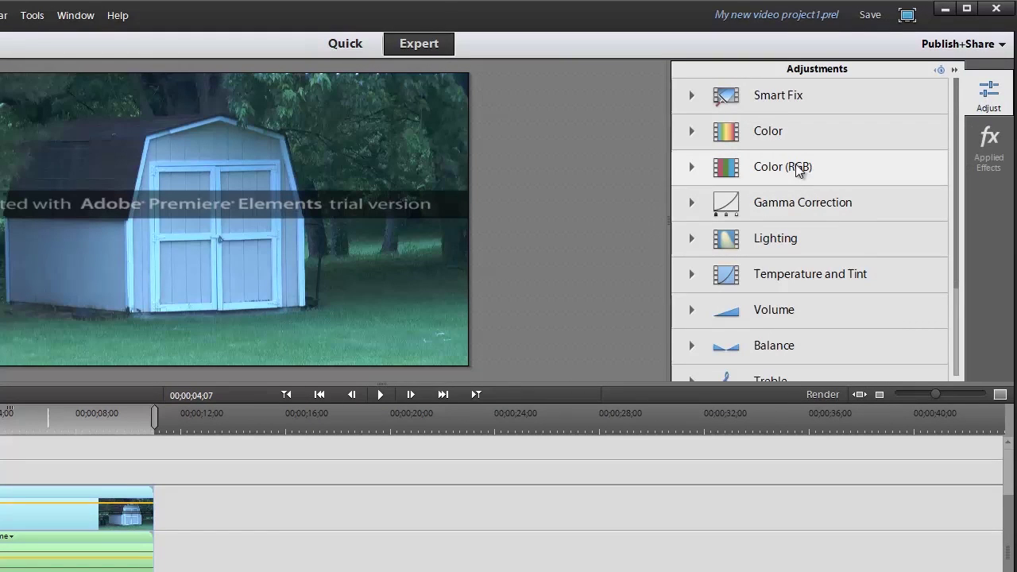
click(691, 168)
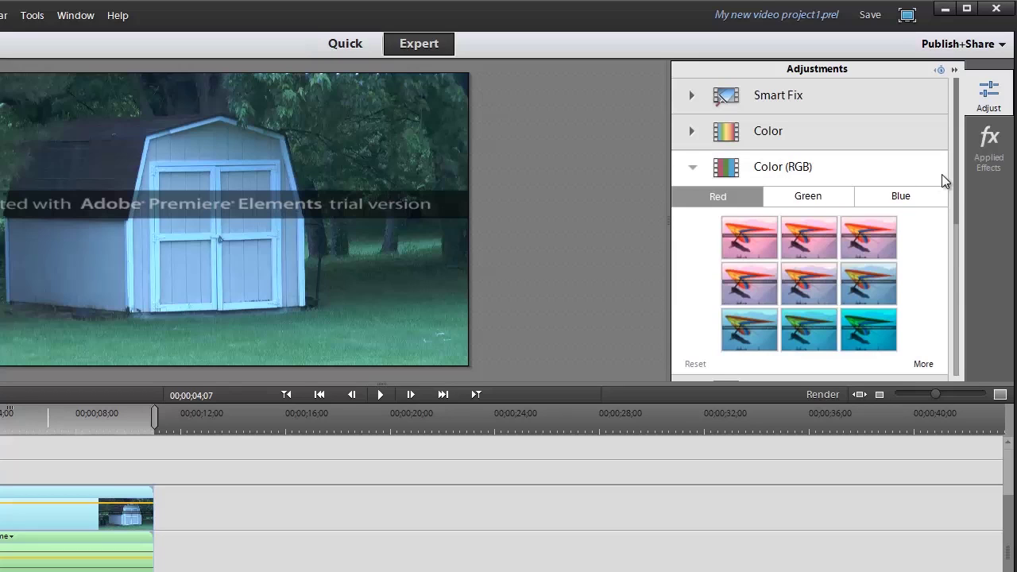
scroll(956, 192, down, 3)
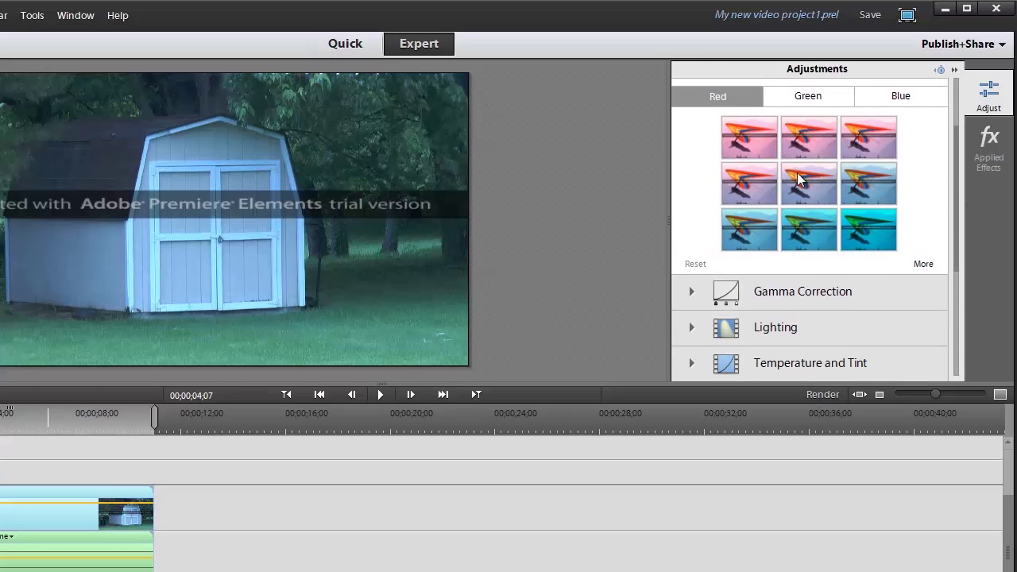
click(924, 265)
drag(958, 197, 959, 216)
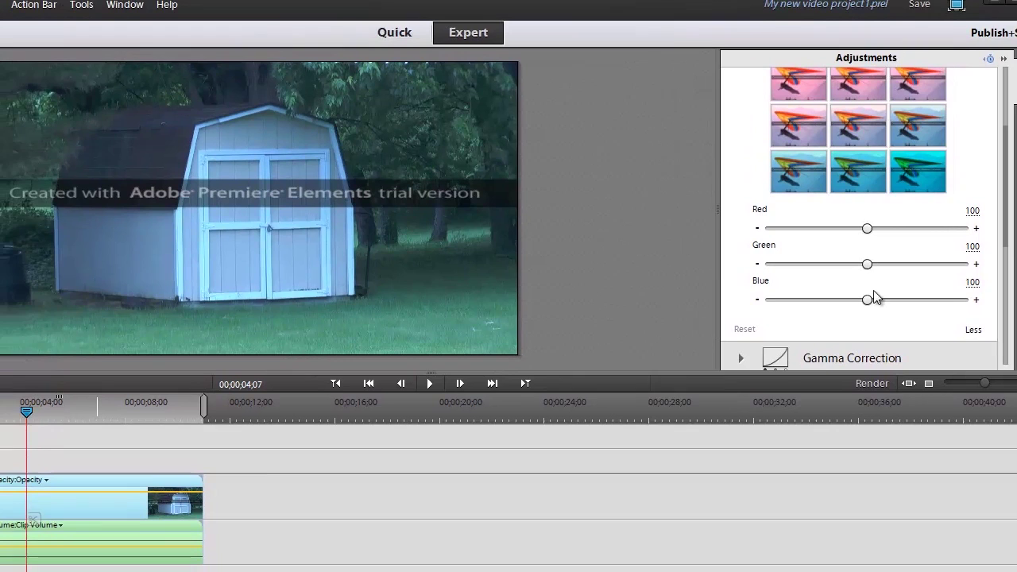
Set the RGB levels to Red 143, Green 118 and Blue 97.
drag(867, 228, 888, 232)
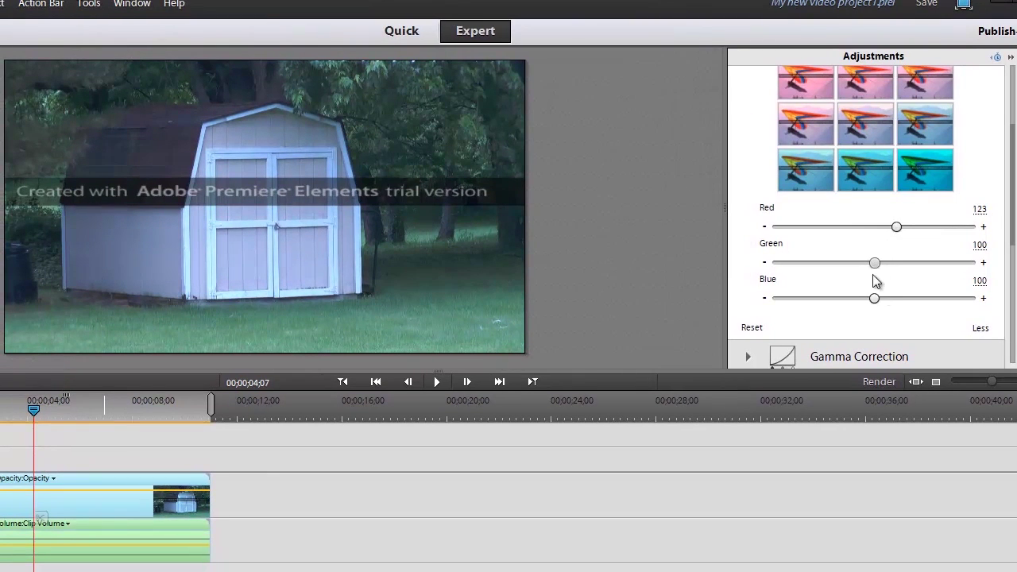
drag(874, 298, 856, 300)
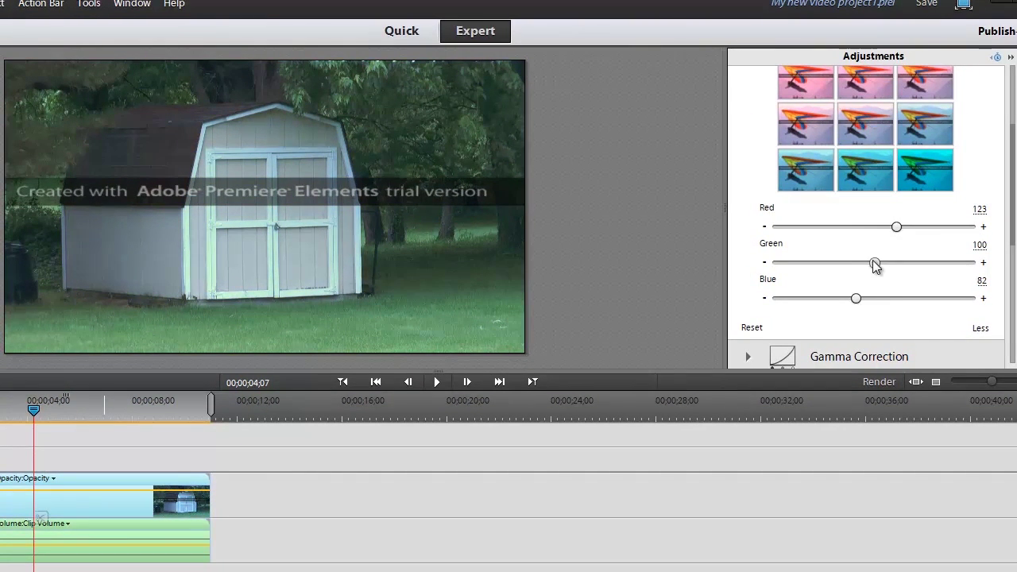
drag(877, 263, 872, 268)
click(911, 228)
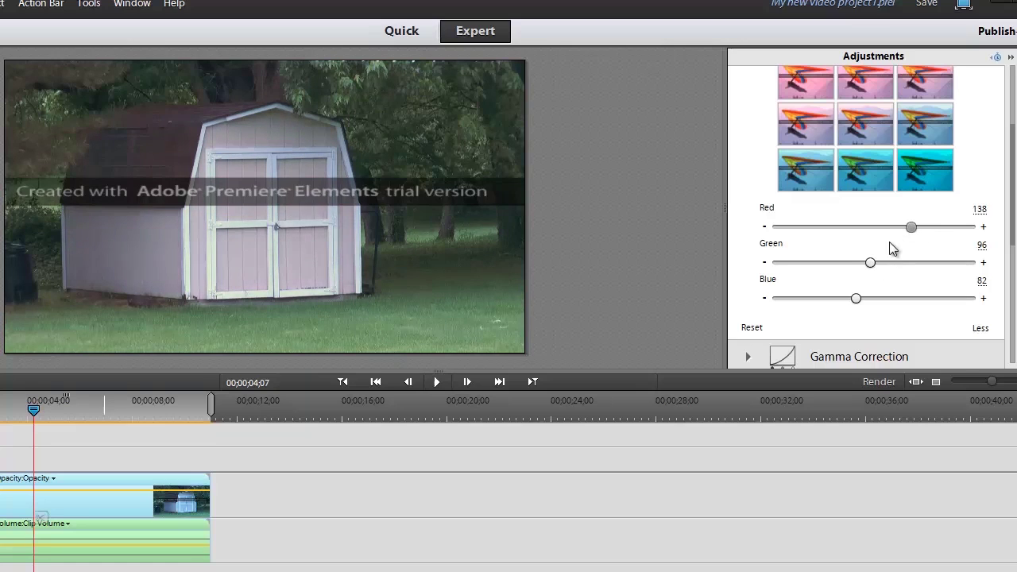
drag(871, 269, 882, 264)
drag(858, 299, 869, 300)
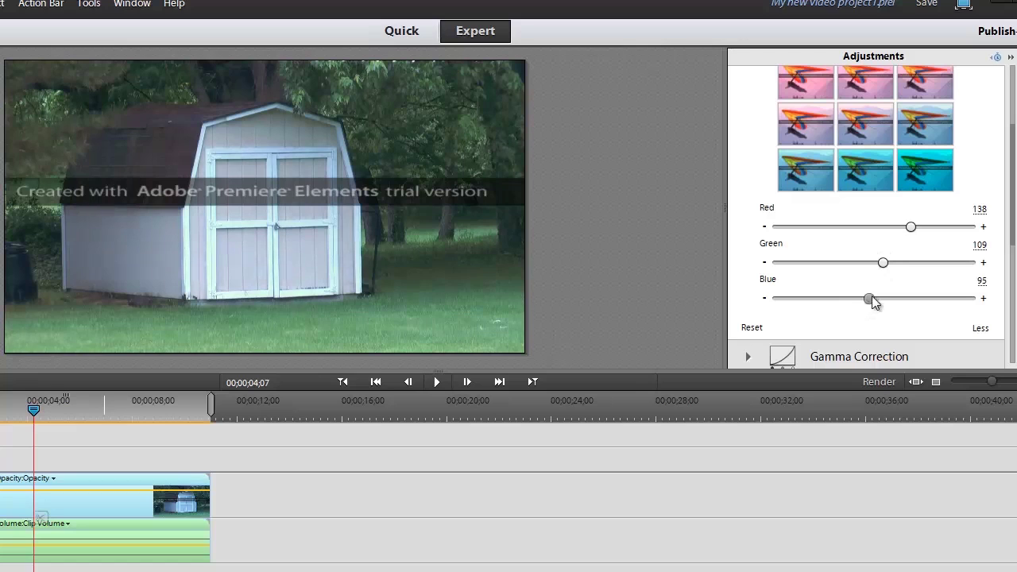
drag(911, 228, 916, 228)
drag(883, 263, 892, 263)
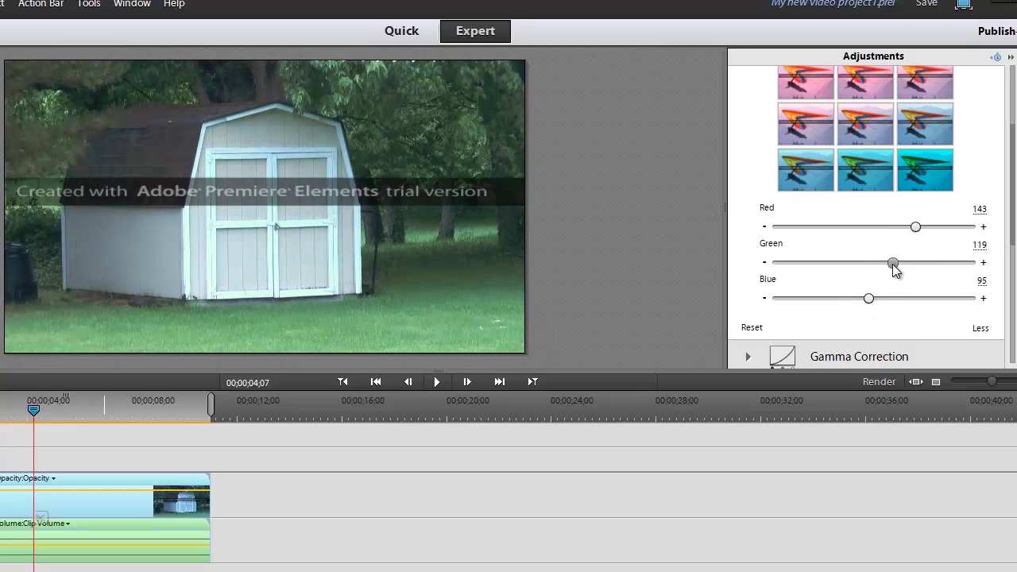
mouse_move(870, 299)
mouse_down()
mouse_move(882, 290)
mouse_move(872, 304)
mouse_up()
drag(895, 263, 893, 271)
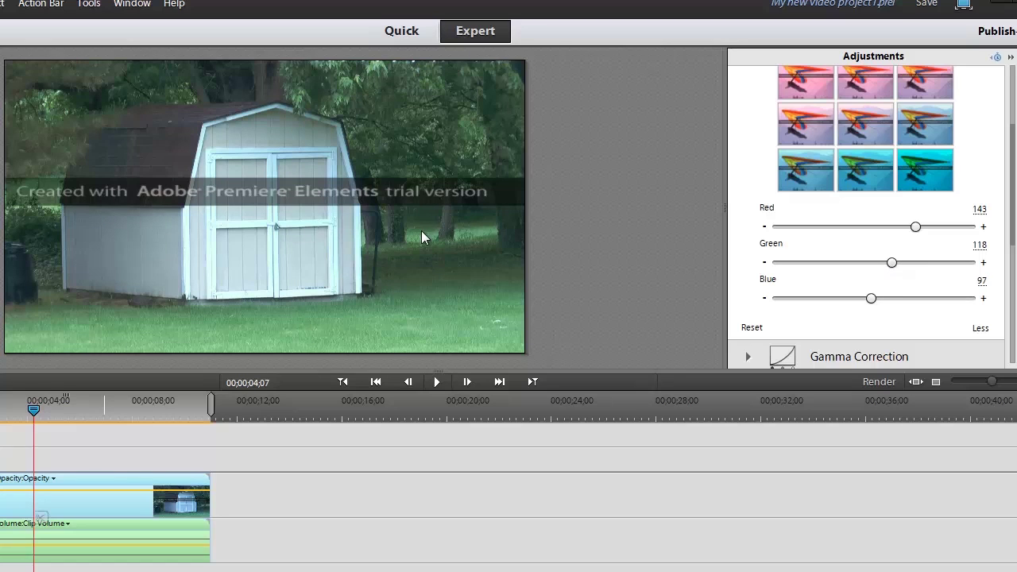